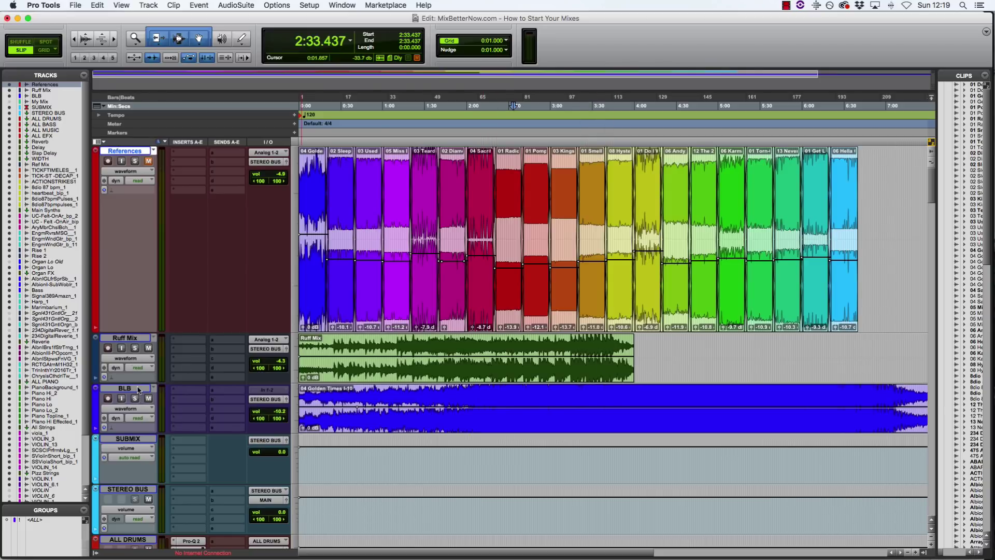
# Look through the session's tracks from the References track down to Organ Lo and select the Ruff Mix track
pyautogui.scroll(-5, 138, 389)
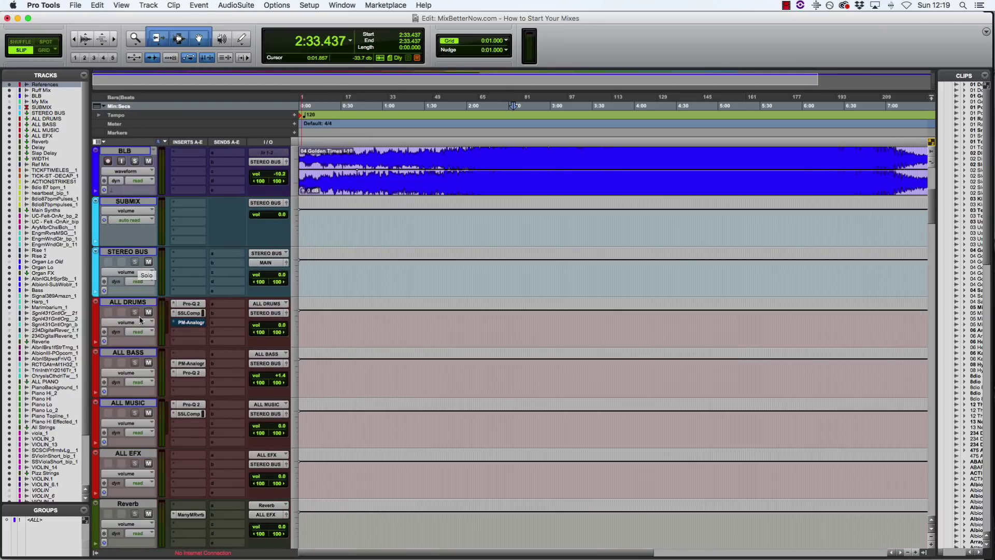
pyautogui.scroll(-10, 136, 331)
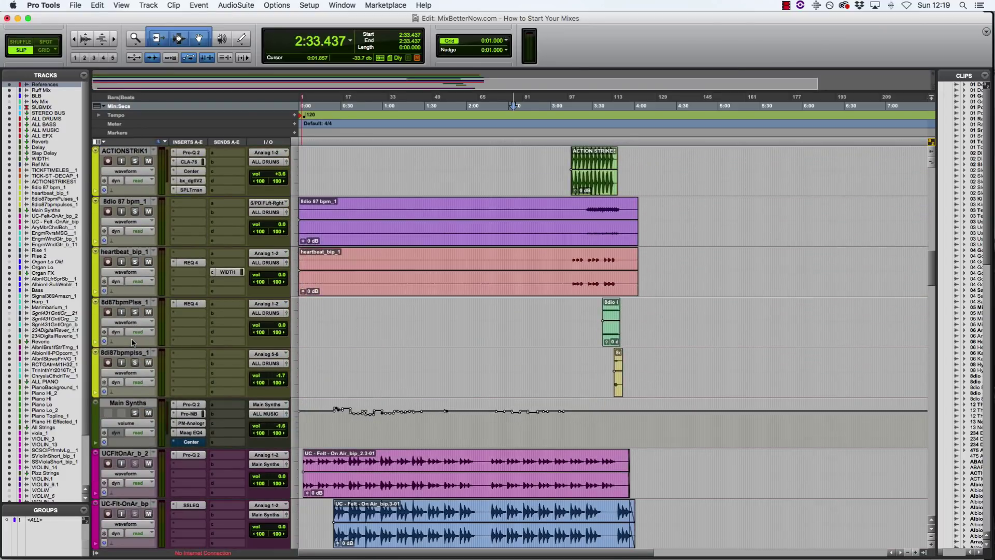
pyautogui.scroll(-6, 132, 342)
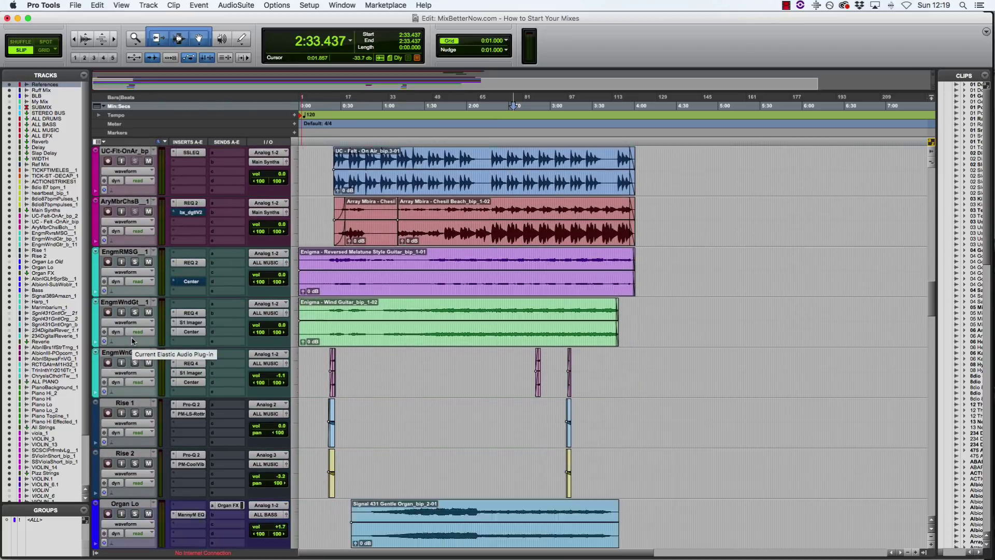
pyautogui.scroll(20, 132, 342)
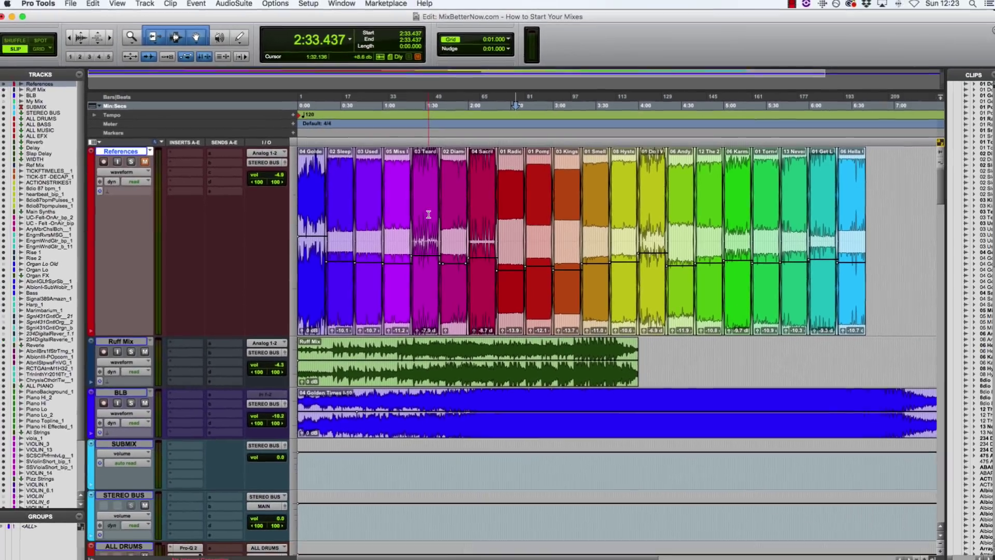
pyautogui.click(131, 341)
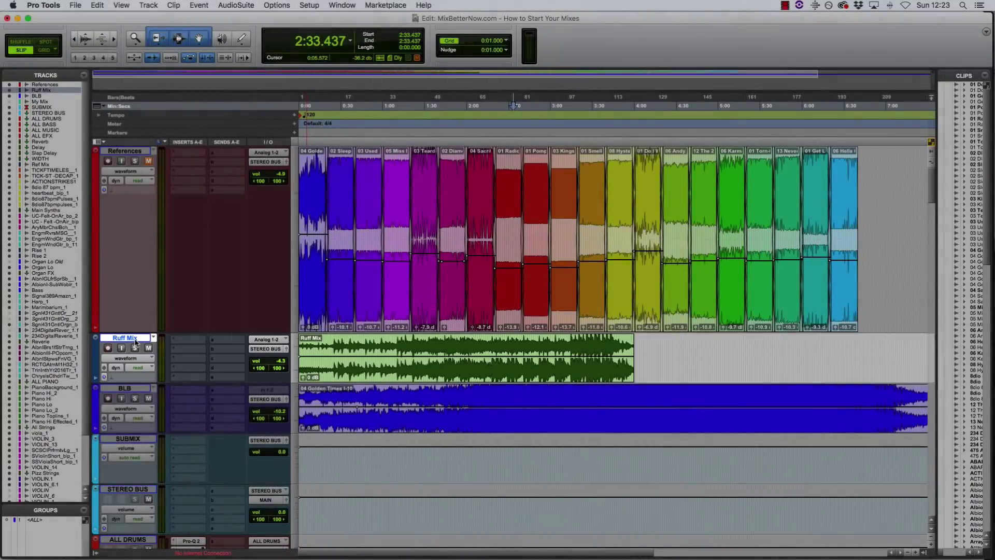
# Create one new stereo audio track directly below the BLB track
pyautogui.click(139, 389)
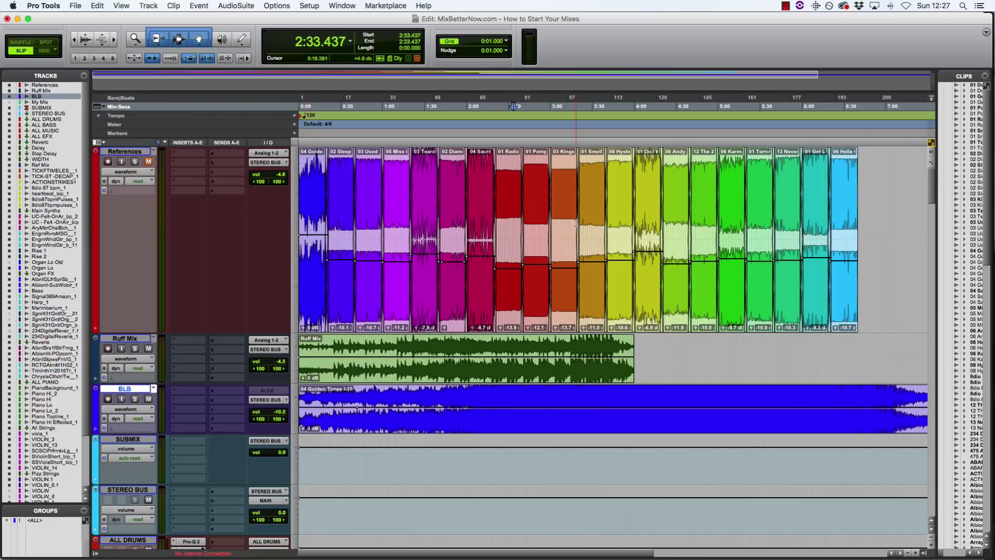
pyautogui.press('super+shift+n')
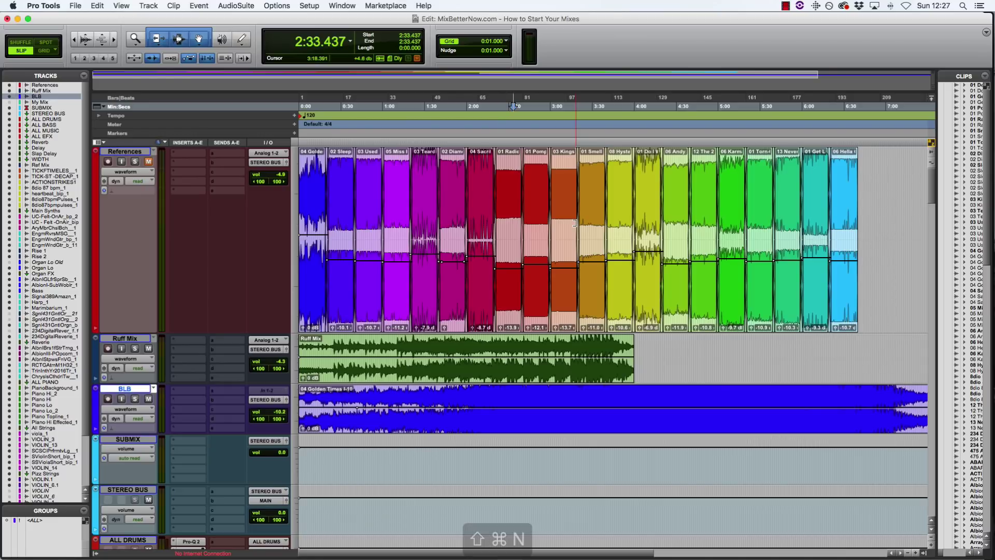
pyautogui.press('super+Right')
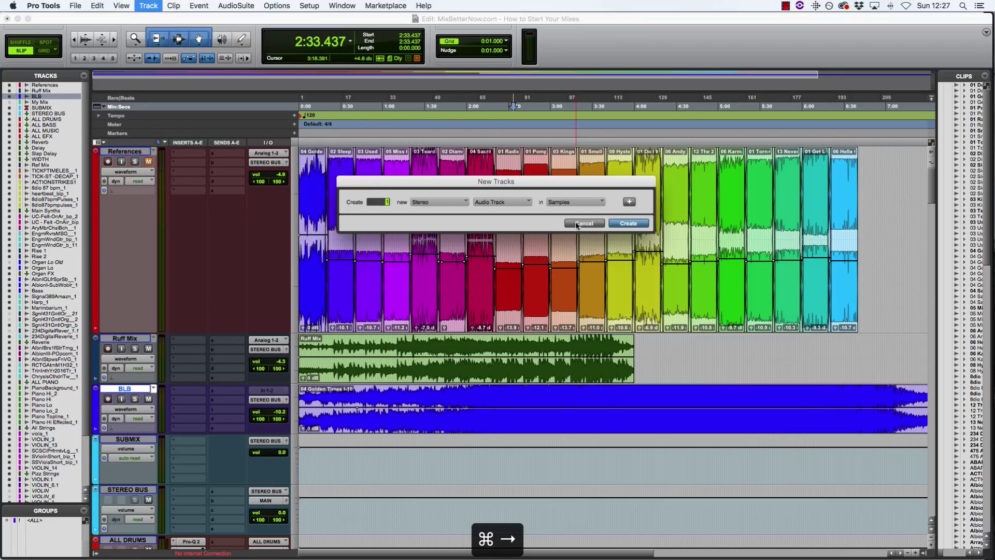
pyautogui.press('Return')
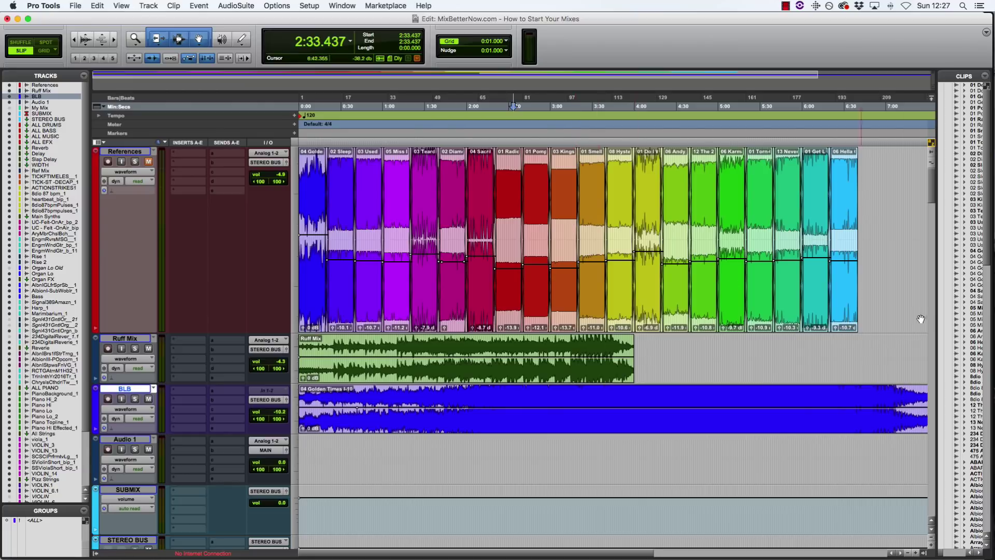
# Place the 01 Radioactive clip from the clip list at the start of the new audio track
pyautogui.click(980, 122)
pyautogui.moveTo(980, 122); pyautogui.dragTo(292, 465)
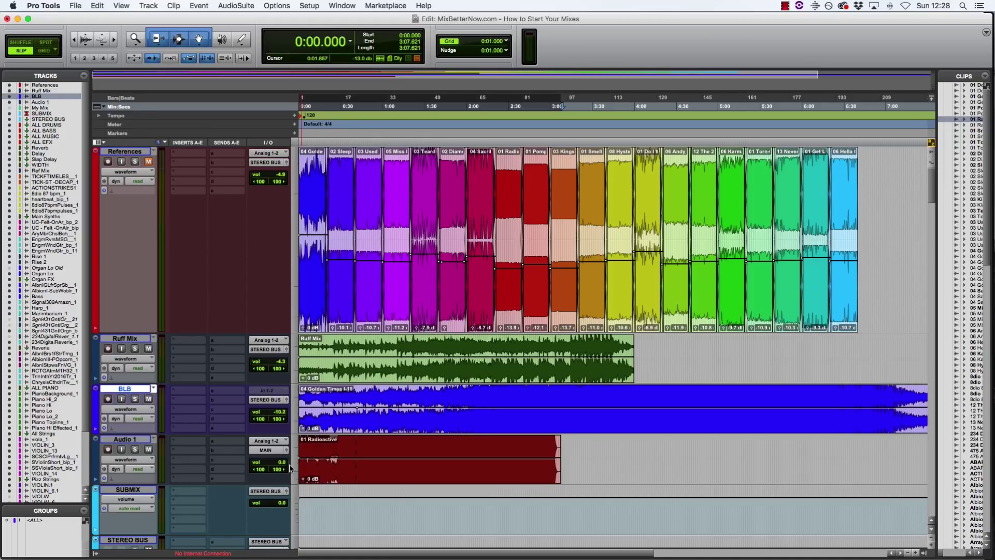
# Delete the new audio track together with its 01 Radioactive clip
pyautogui.rightClick(132, 439)
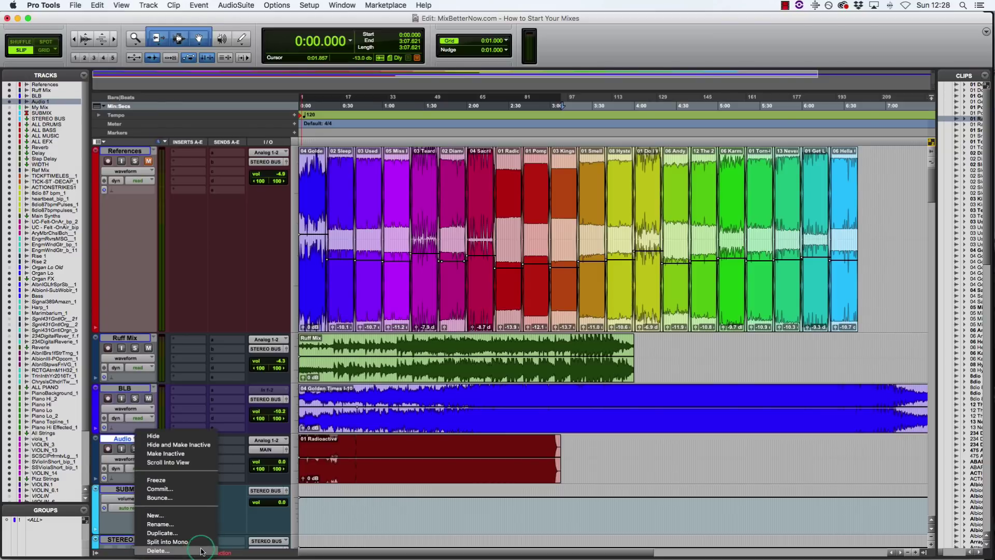
pyautogui.click(201, 551)
pyautogui.click(593, 239)
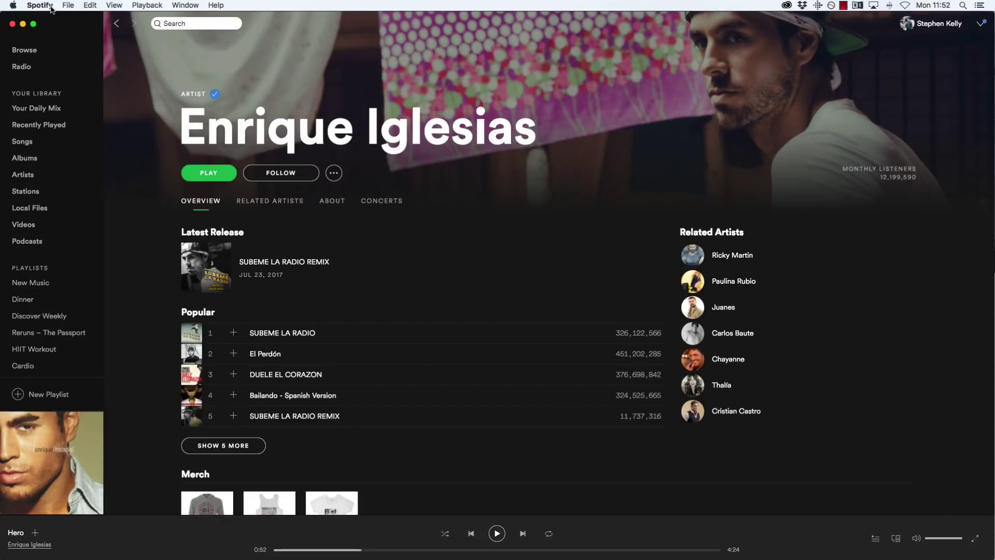
# In Spotify's advanced playback settings, make sure "Set the same volume level for all songs" is turned off
pyautogui.click(51, 6)
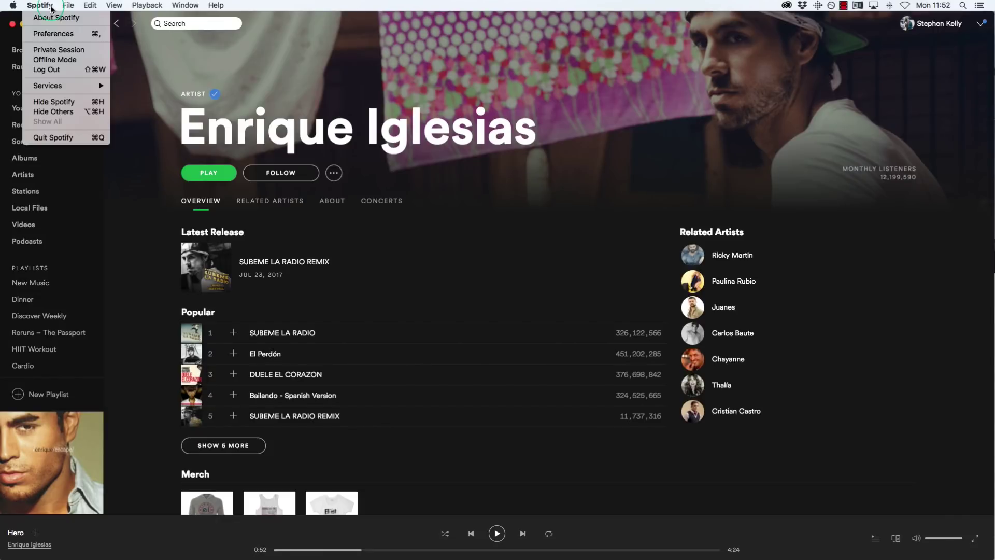
pyautogui.click(60, 34)
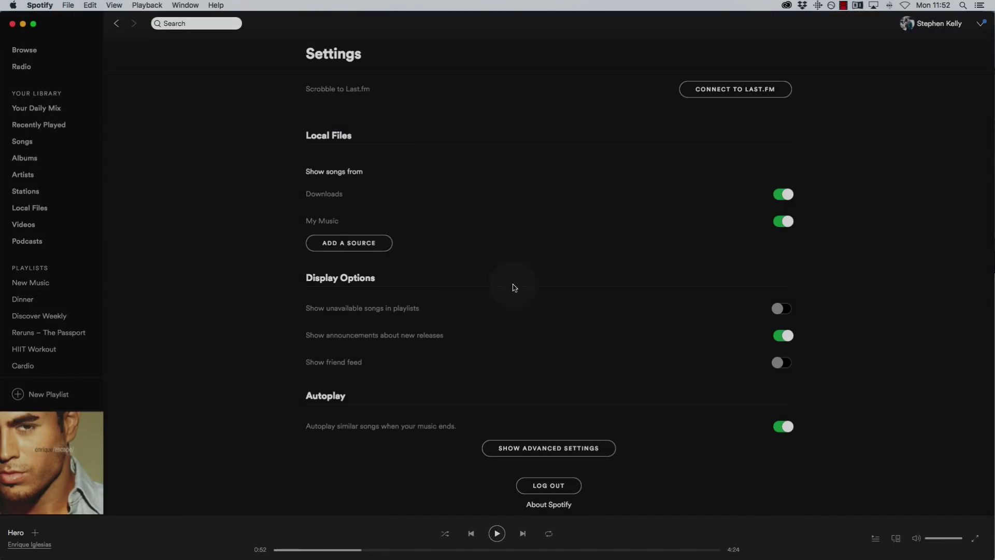
pyautogui.click(588, 449)
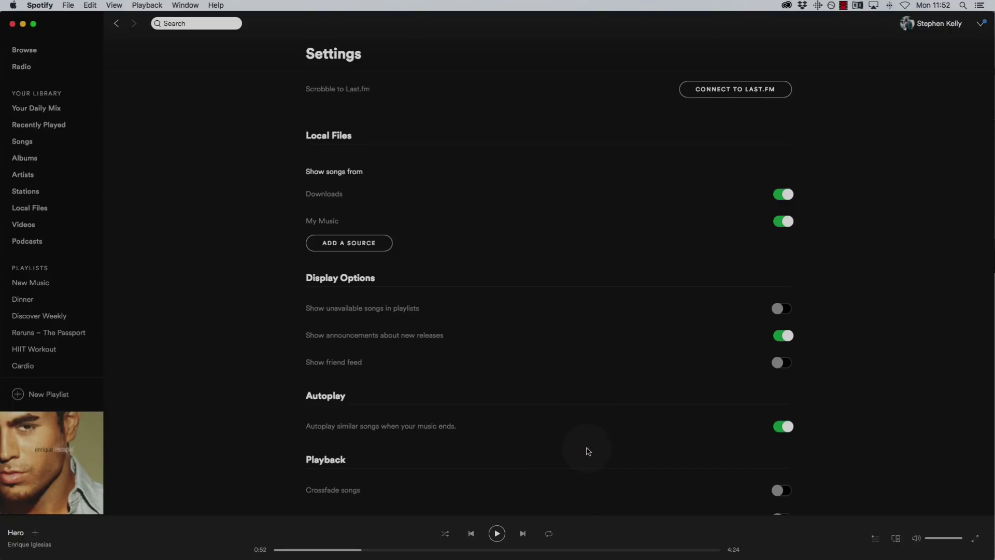
pyautogui.scroll(-5, 562, 399)
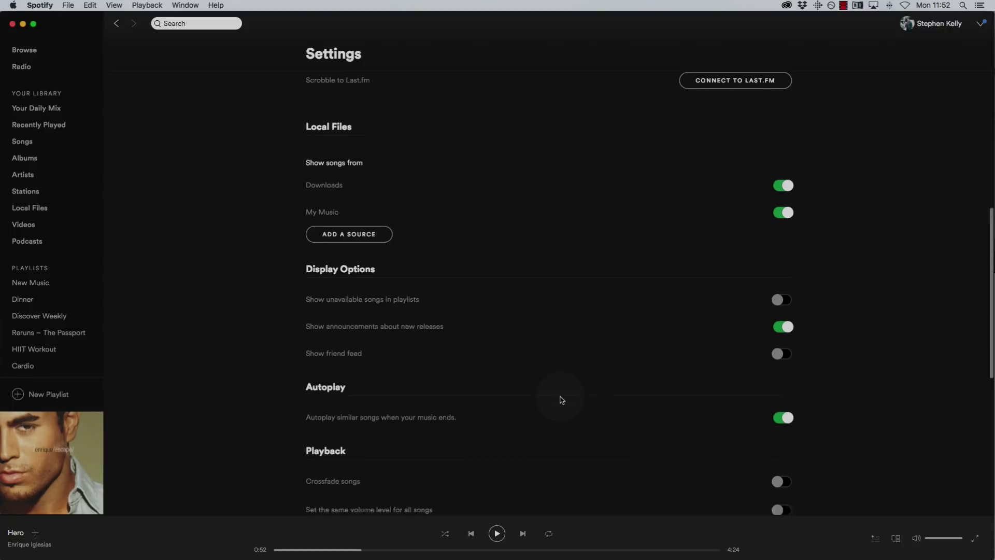
pyautogui.click(780, 336)
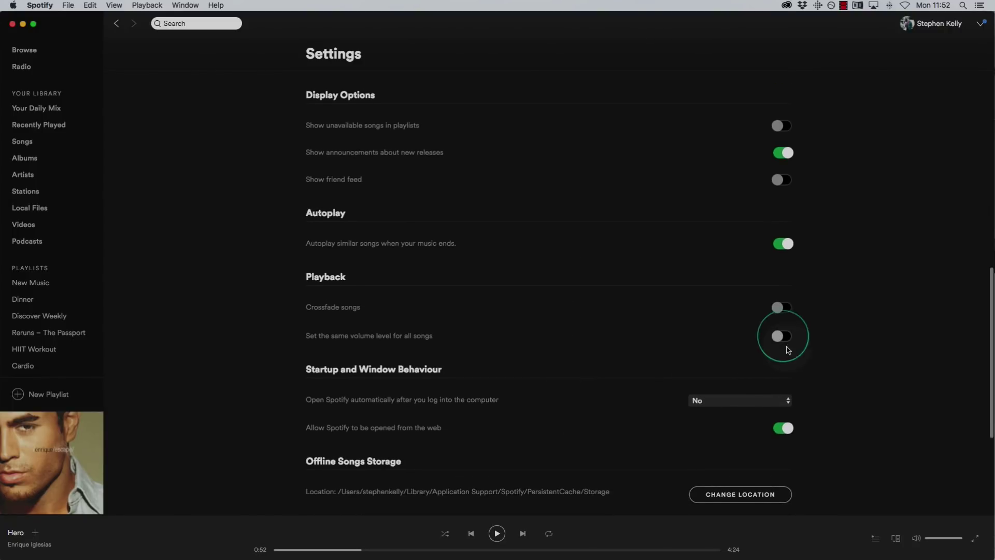
pyautogui.click(781, 335)
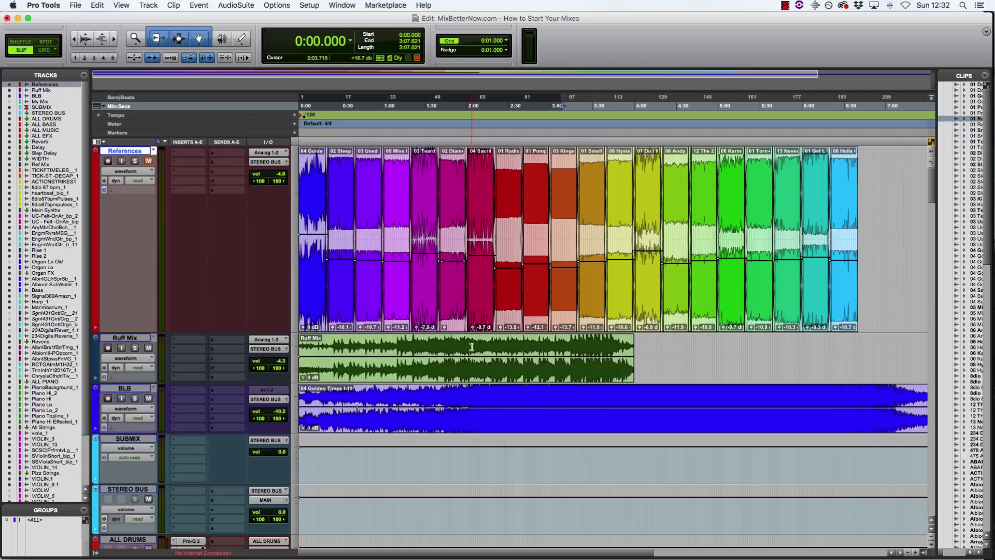
# In the Pro Tools session, select the BLB reference track and place the playback cursor at 0:22.662
pyautogui.click(141, 390)
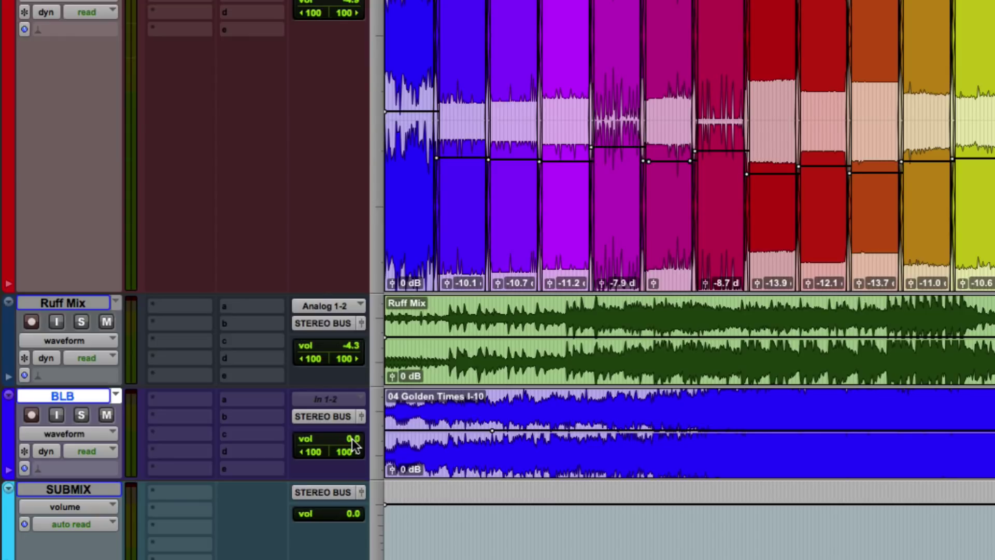
pyautogui.click(439, 415)
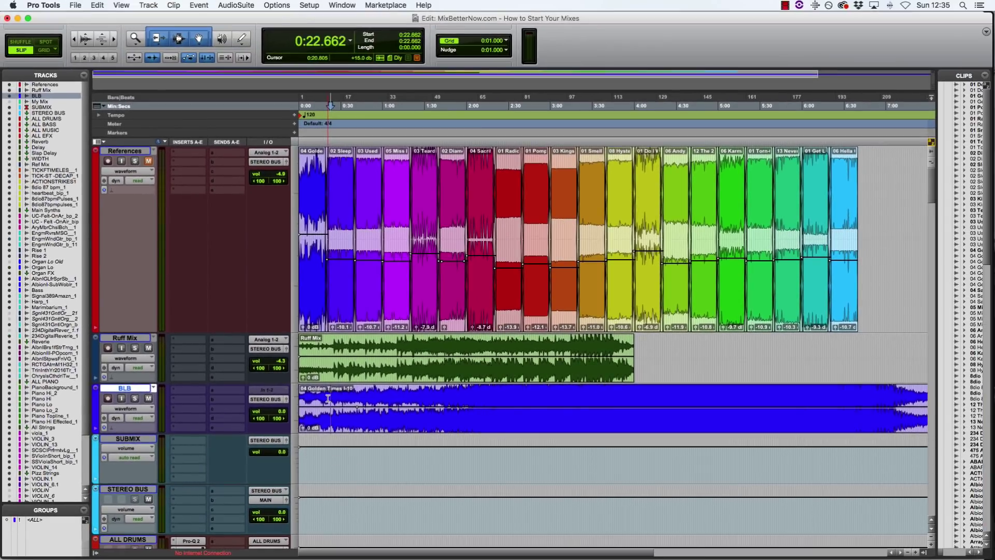
# Show the hidden My Mix track in the session, below the BLB track
pyautogui.scroll(-2, 328, 398)
pyautogui.scroll(-2, 328, 398)
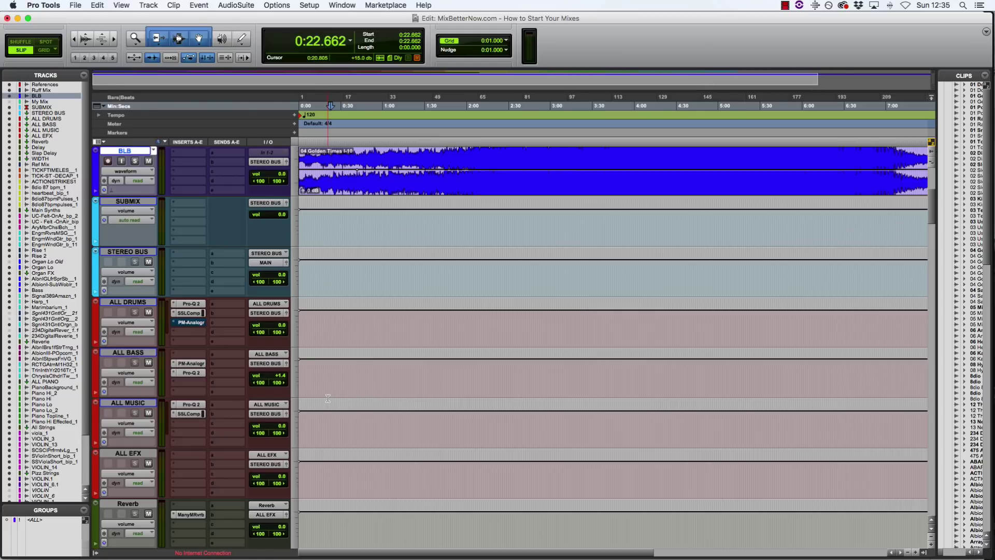
pyautogui.scroll(-20, 327, 398)
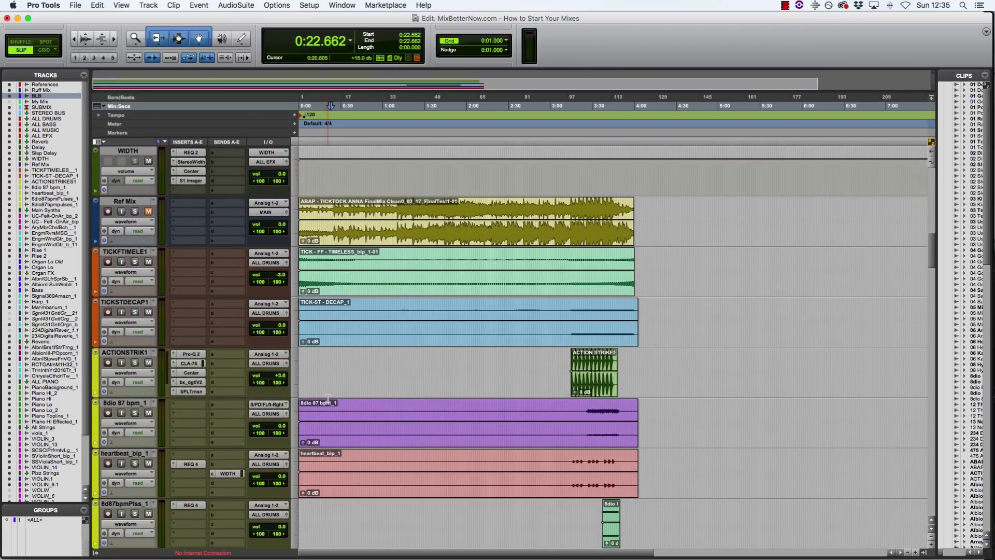
pyautogui.scroll(-20, 327, 398)
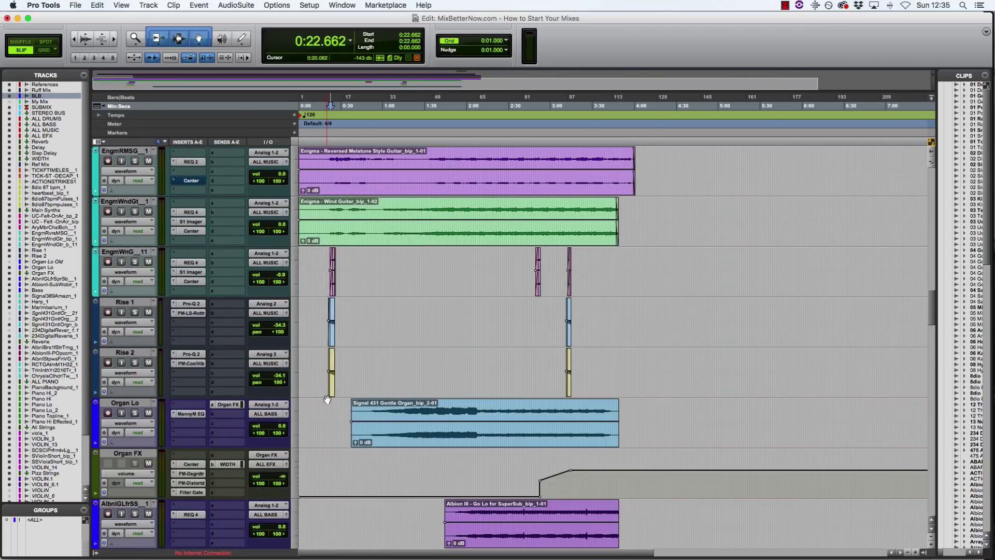
pyautogui.scroll(-10, 328, 399)
pyautogui.scroll(20, 327, 399)
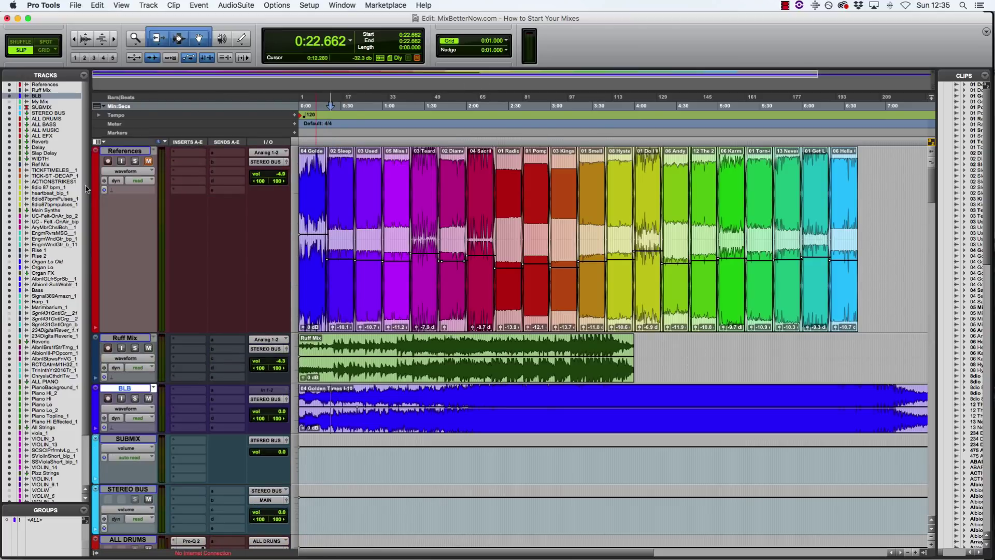
pyautogui.click(9, 102)
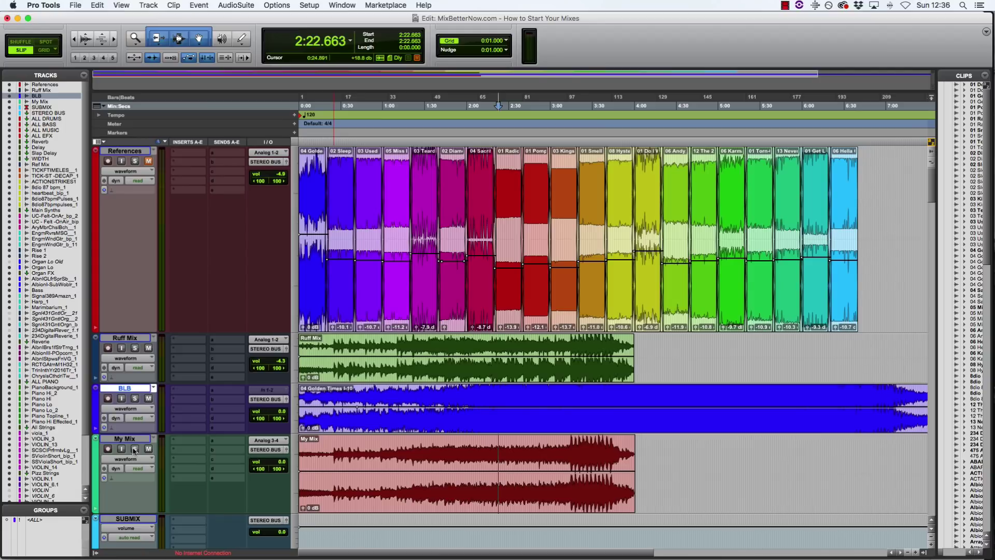
# Play the session from 2:22.663 and compare My Mix with the BLB reference by soloing them alternately
pyautogui.click(134, 449)
pyautogui.press('space')
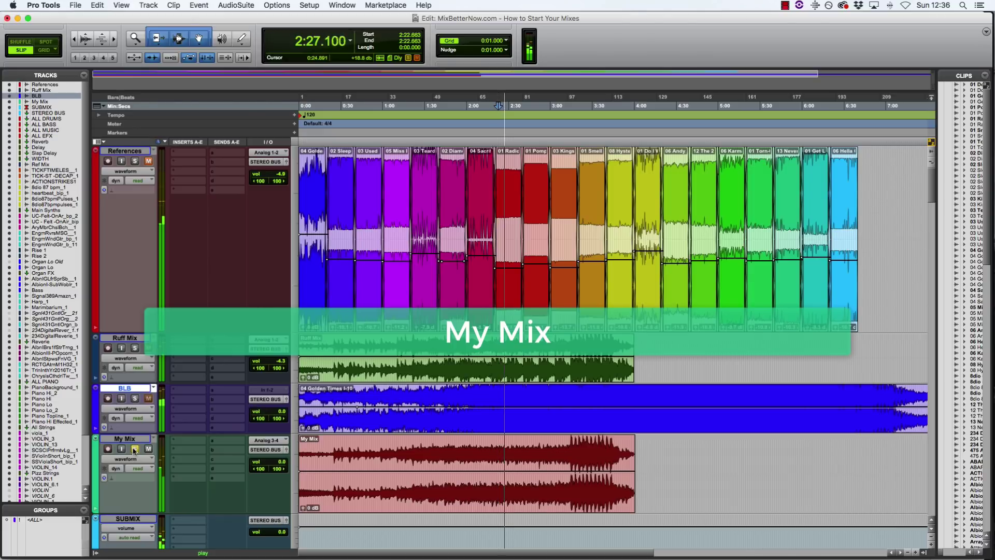
pyautogui.click(135, 400)
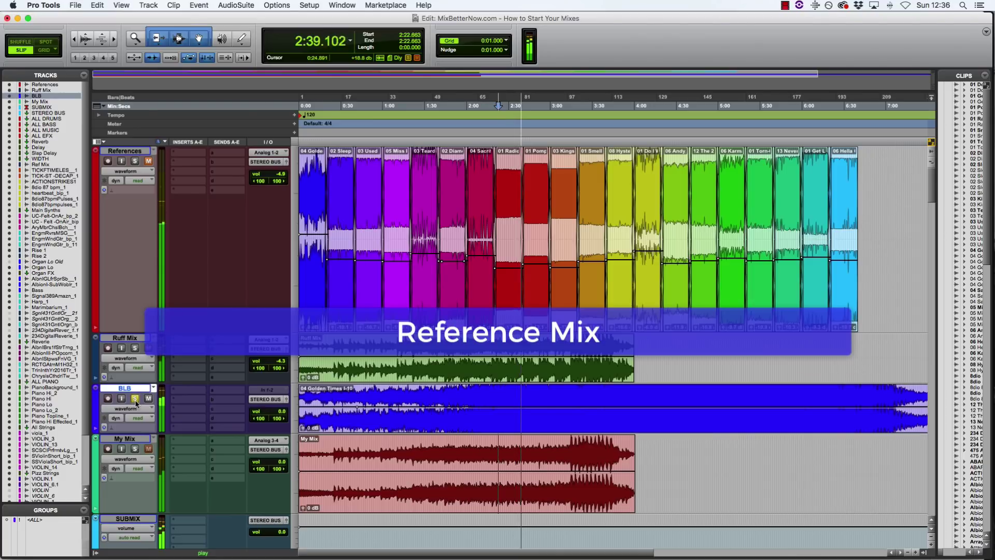
pyautogui.keyDown('super'); pyautogui.click(135, 450); pyautogui.keyUp('super')
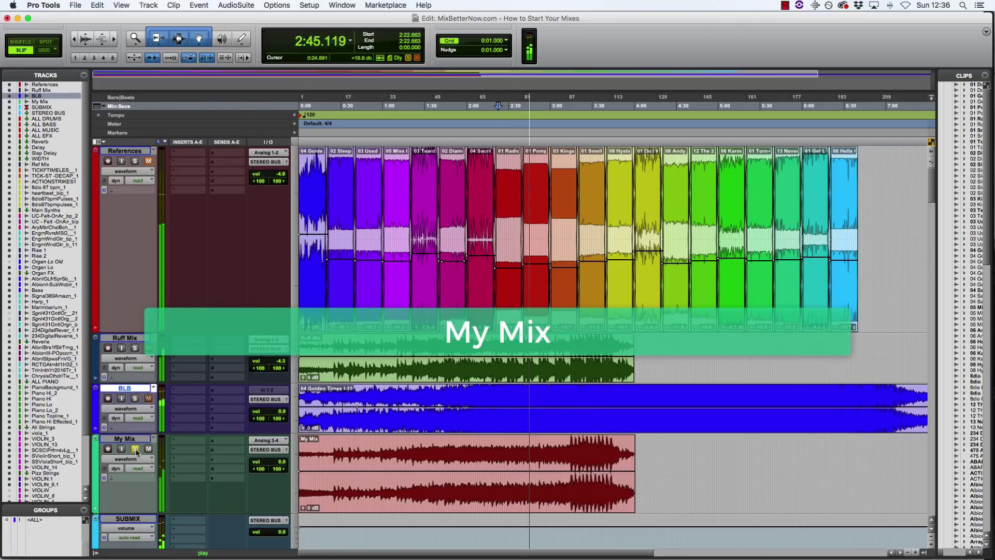
pyautogui.click(135, 399)
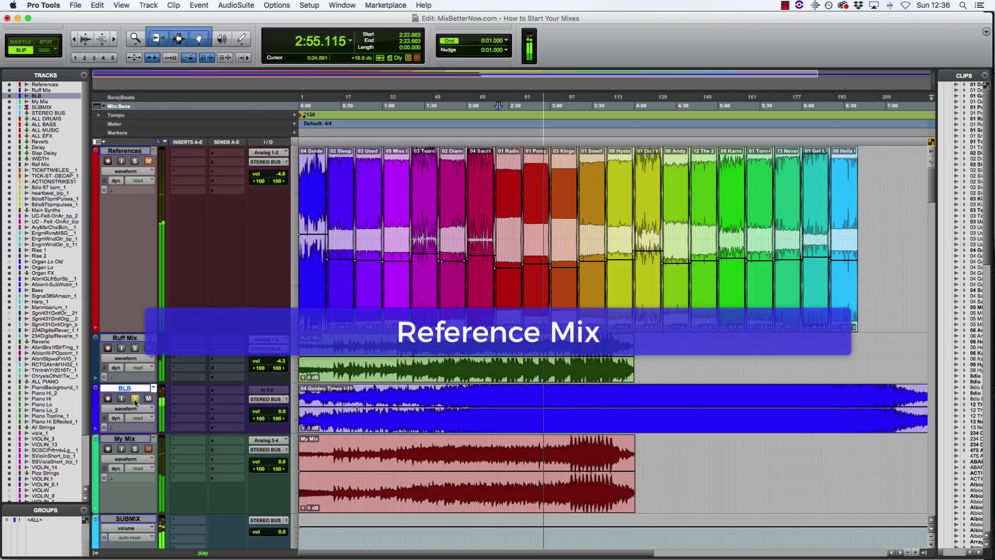
pyautogui.click(134, 449)
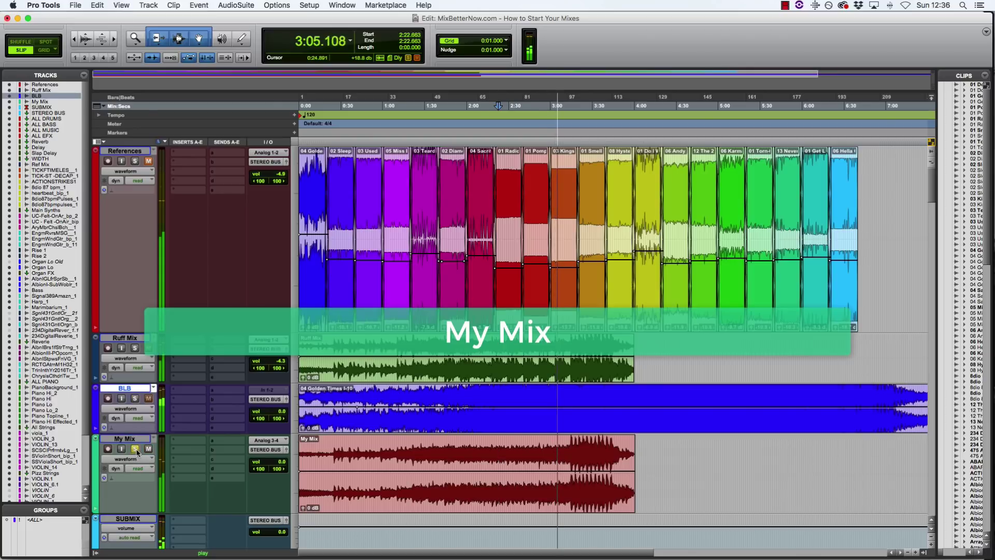
pyautogui.press('space')
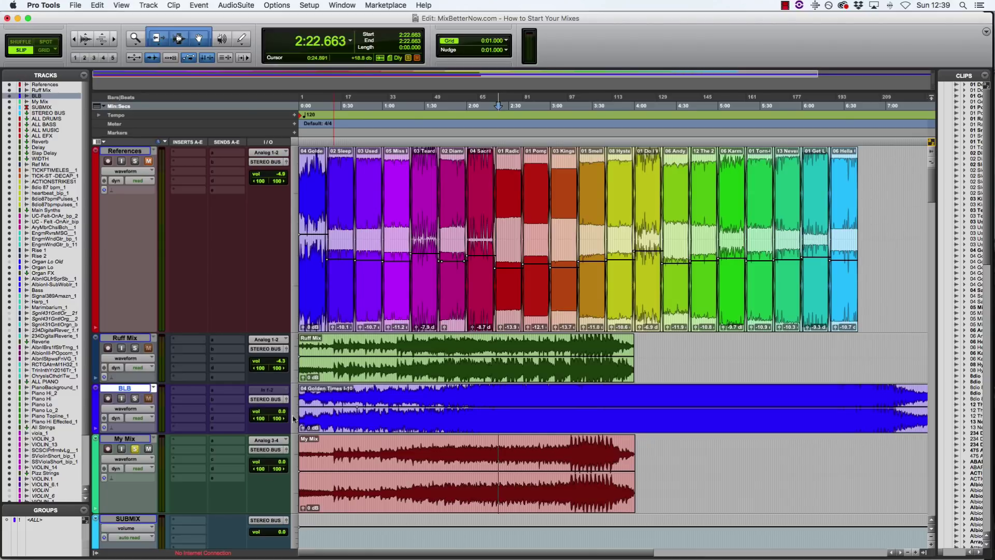
# Lower the BLB reference track's volume to -10.2 dB and close its output window
pyautogui.click(269, 411)
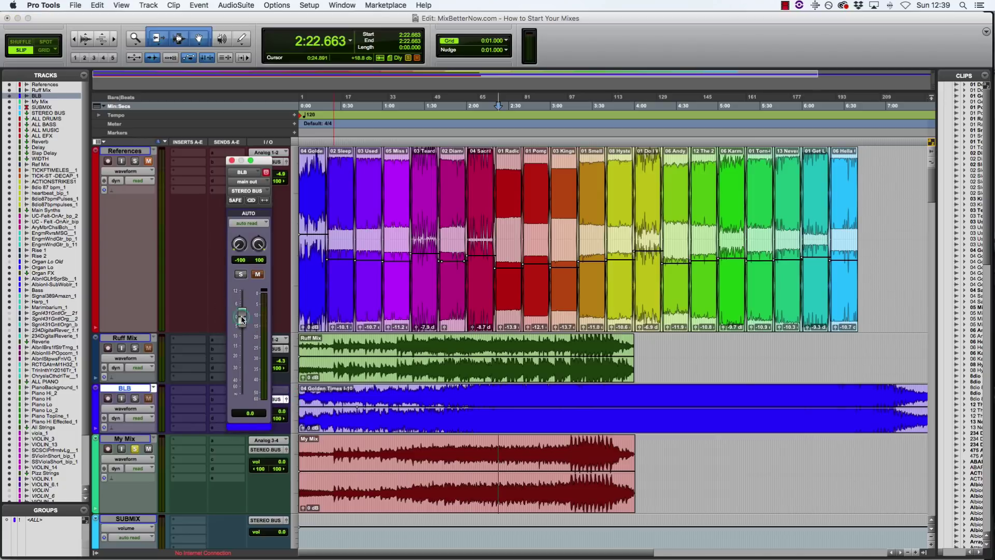
pyautogui.moveTo(242, 317); pyautogui.dragTo(243, 338)
pyautogui.click(231, 161)
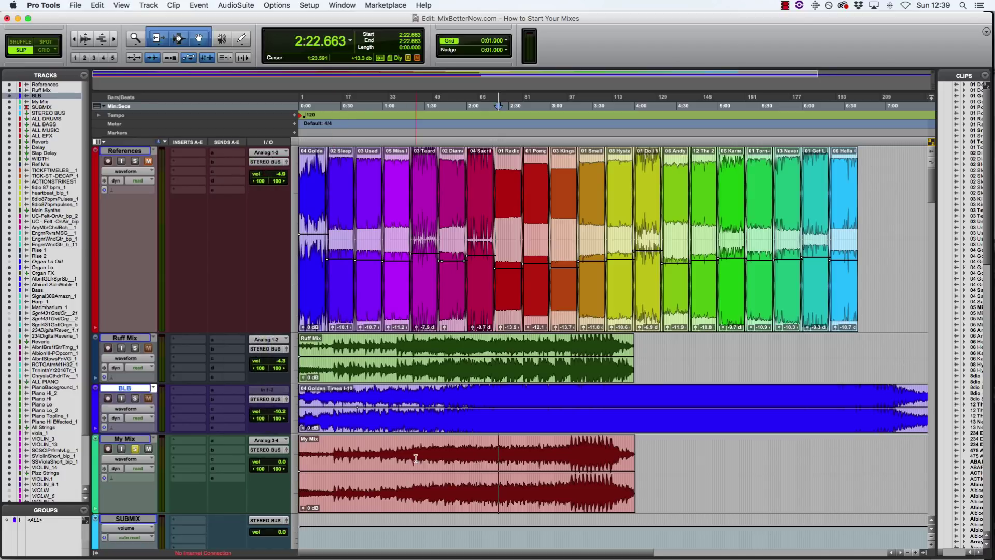
# Play the session from 1:55.542 and compare My Mix with the level-matched BLB reference by soloing each in turn, ending on My Mix
pyautogui.click(461, 442)
pyautogui.press('space')
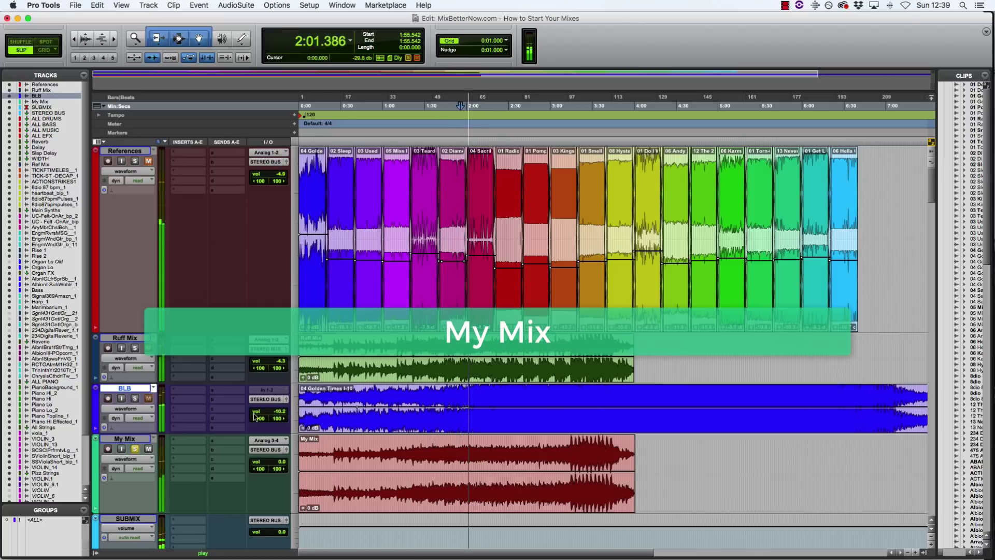
pyautogui.click(138, 399)
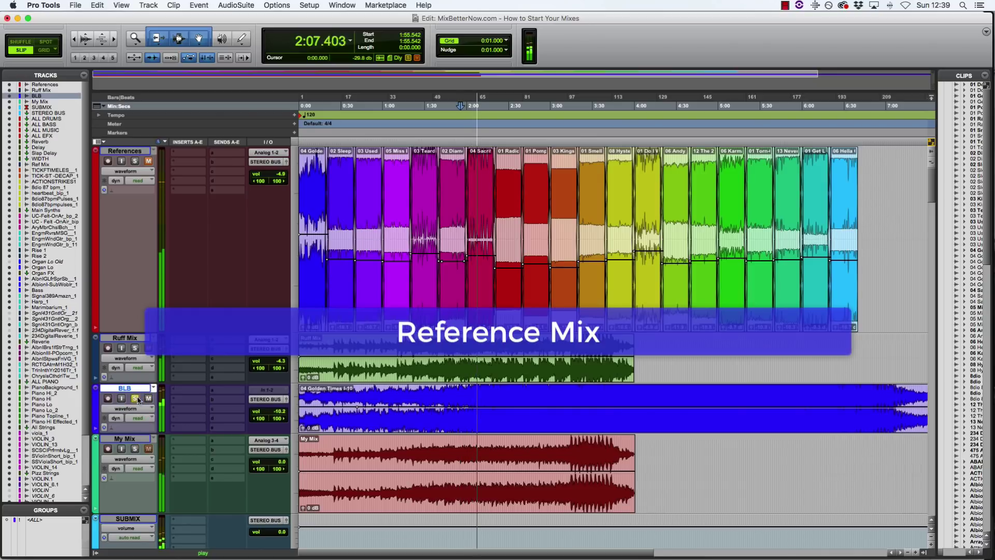
pyautogui.click(135, 449)
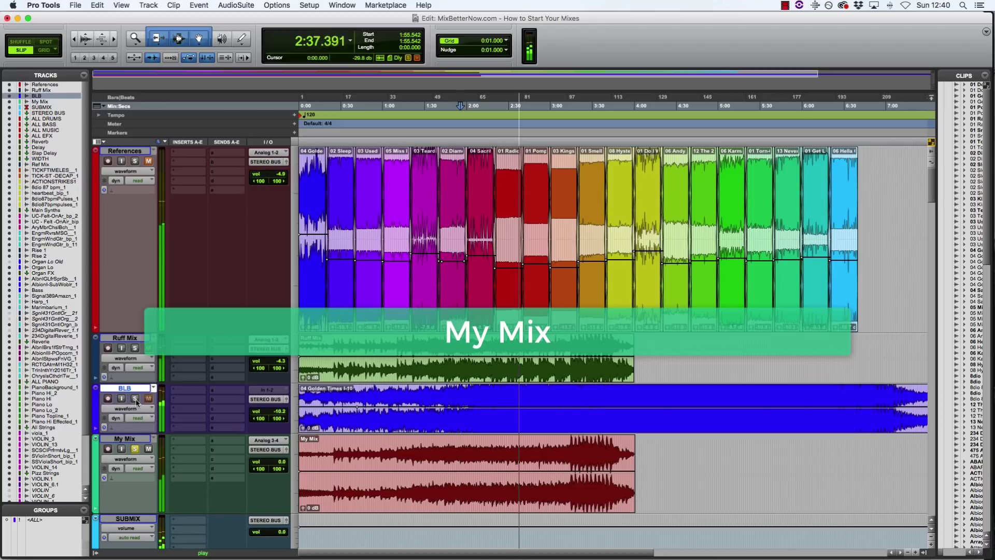
pyautogui.click(134, 398)
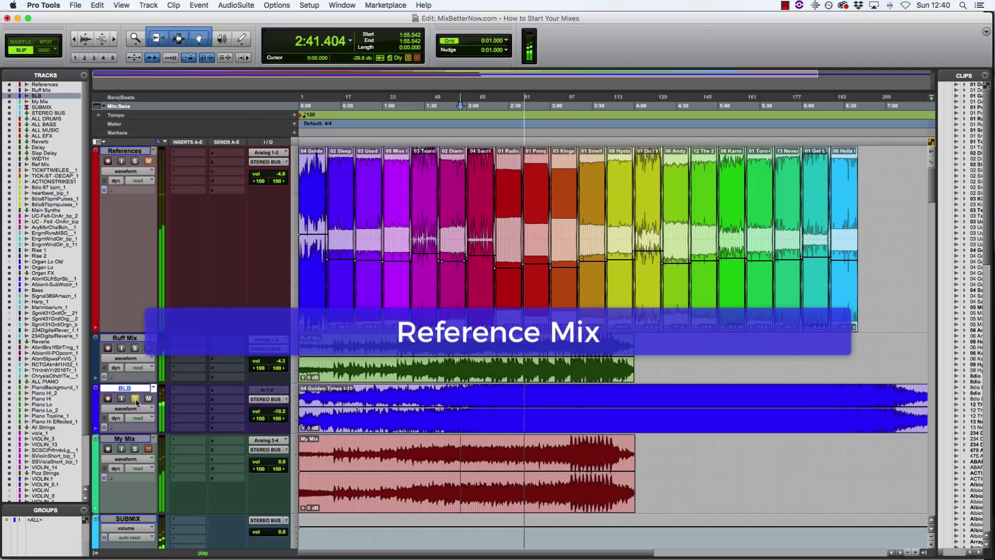
pyautogui.click(135, 449)
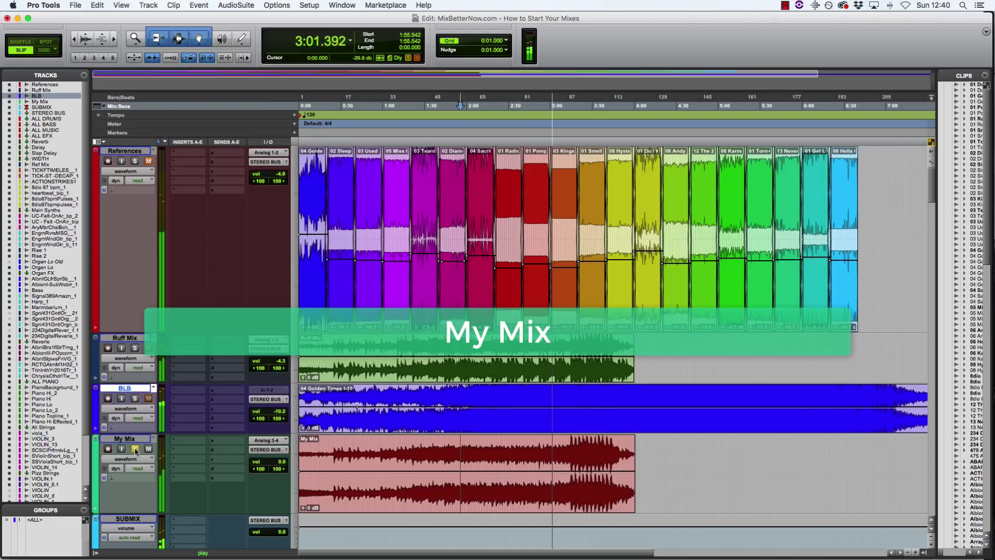
pyautogui.press('space')
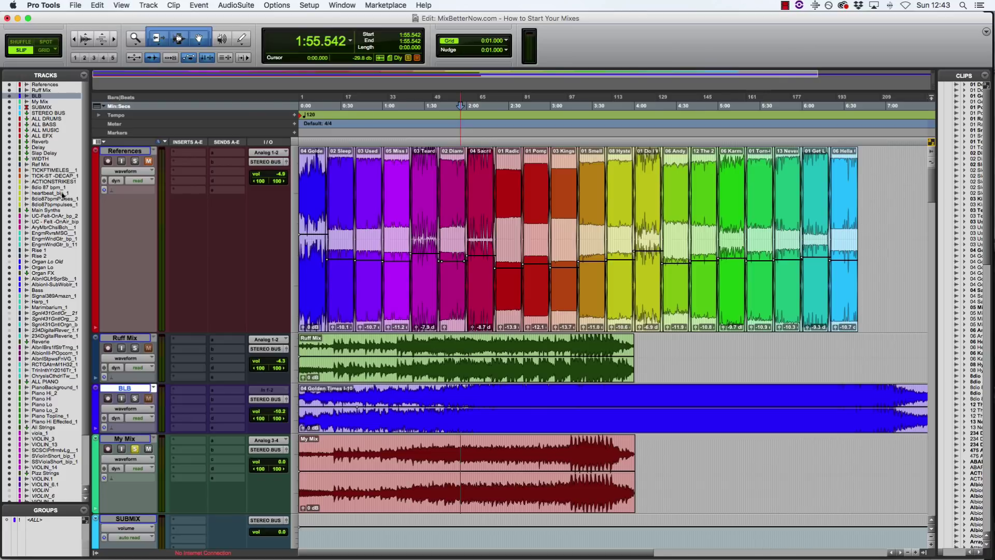
# Select the References track, place the cursor at 0:04.458 in its first clip, and examine the row of reference song clips and their gain levels
pyautogui.click(126, 151)
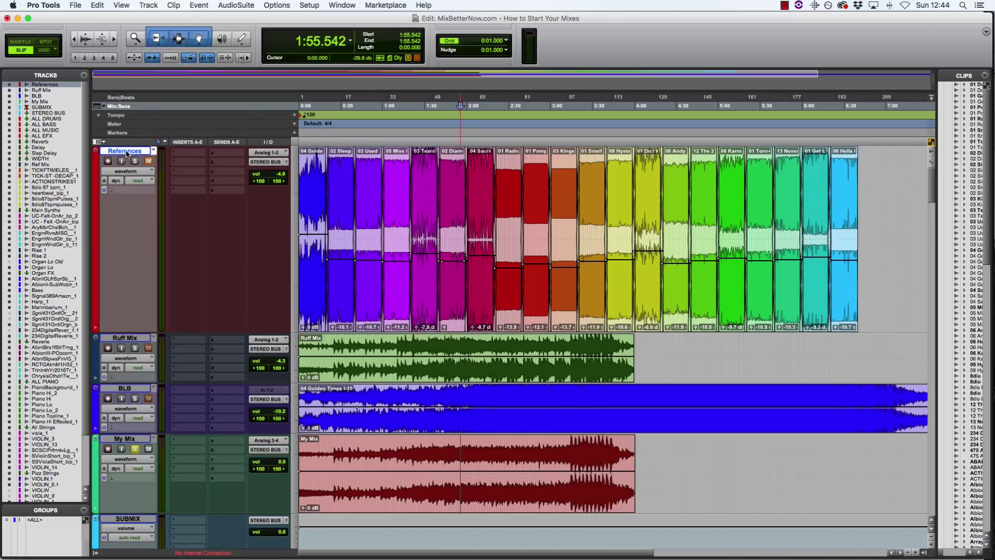
pyautogui.click(306, 165)
pyautogui.press('super+bracketright')
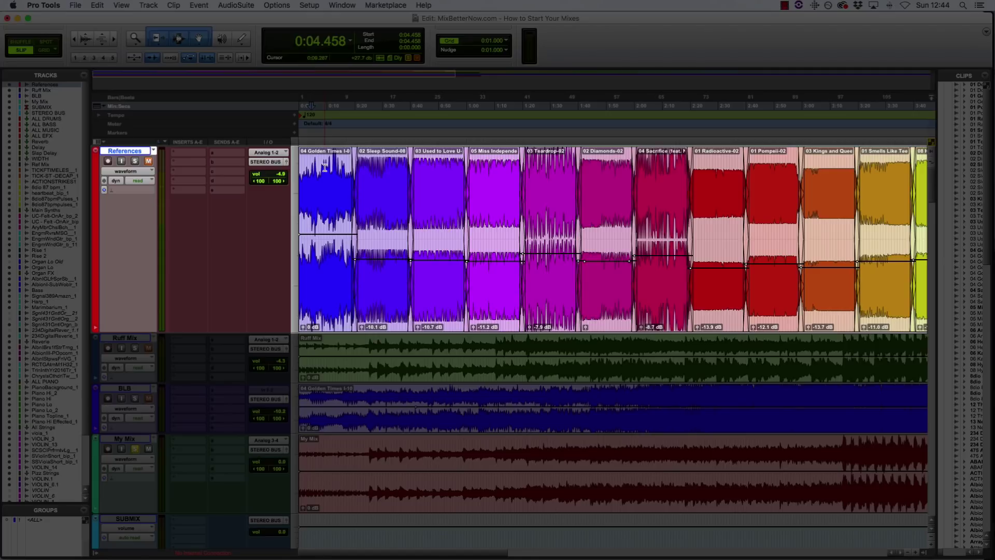
pyautogui.hscroll(5, 325, 167)
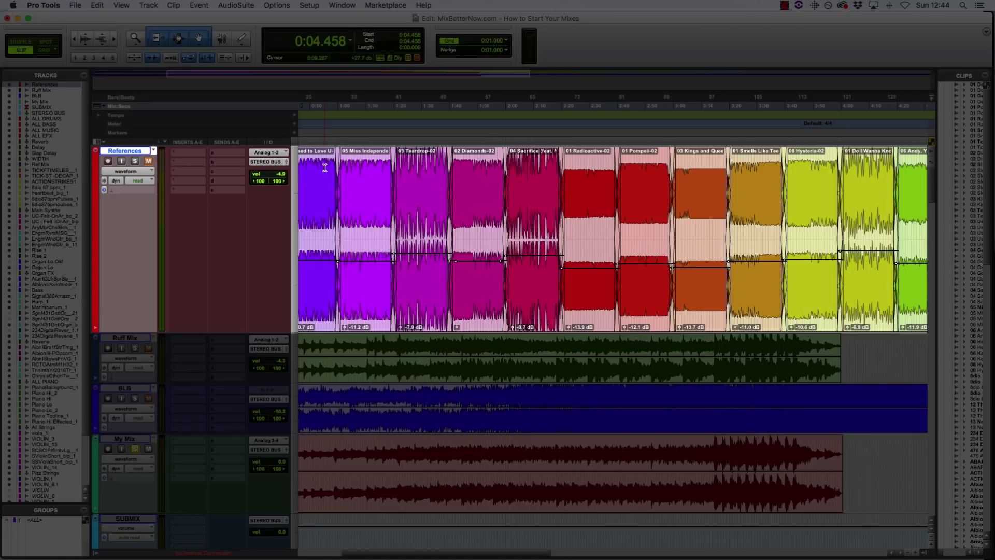
pyautogui.hscroll(3, 325, 167)
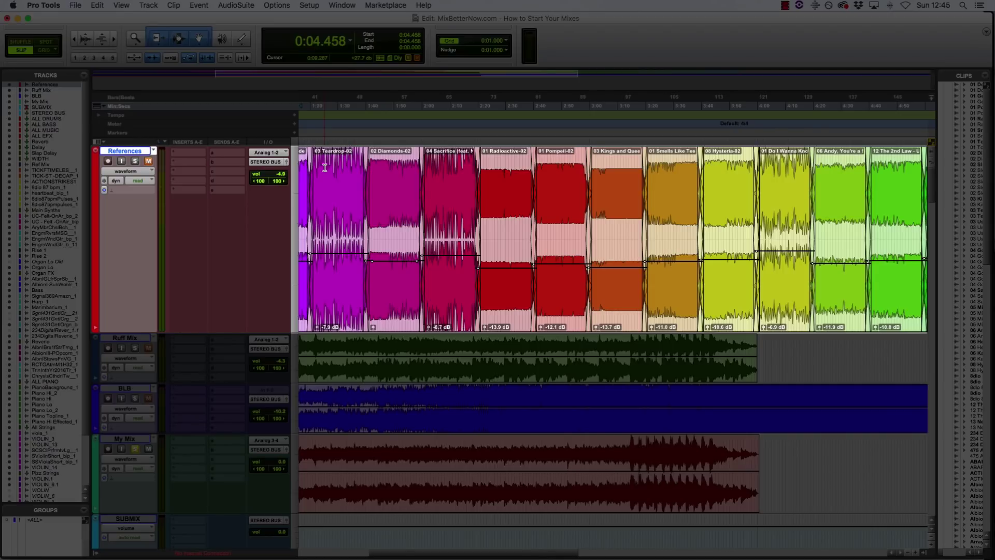
pyautogui.hscroll(5, 324, 168)
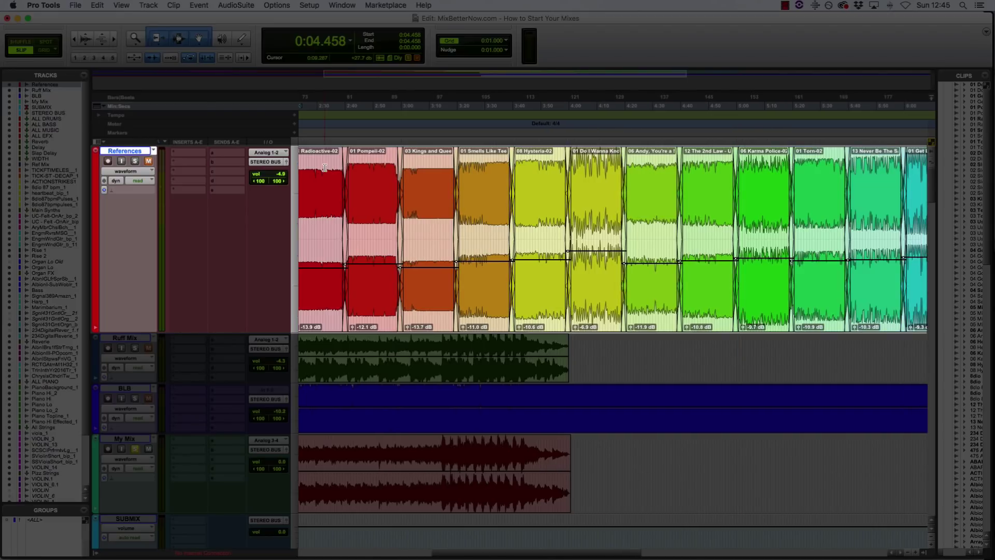
pyautogui.hscroll(5, 324, 168)
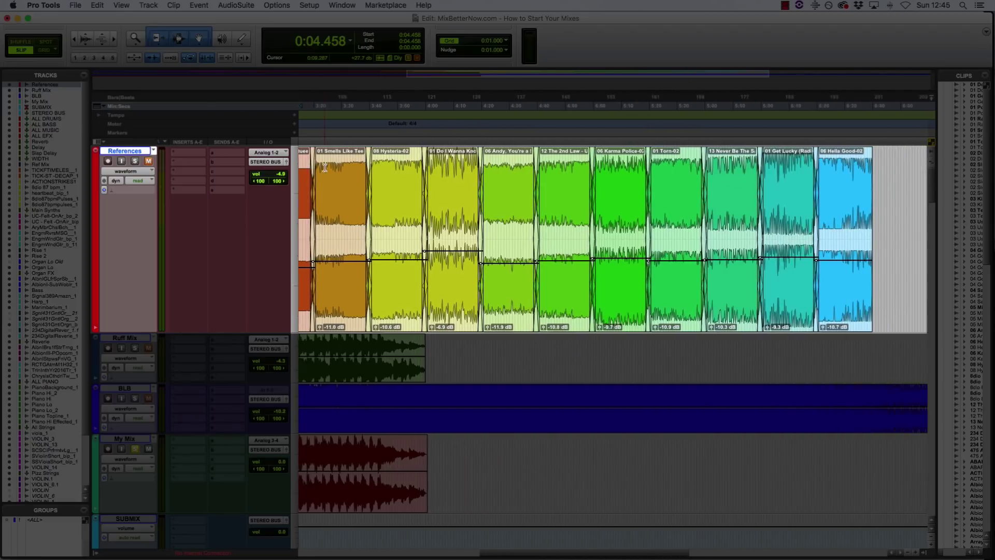
pyautogui.hscroll(-5, 324, 168)
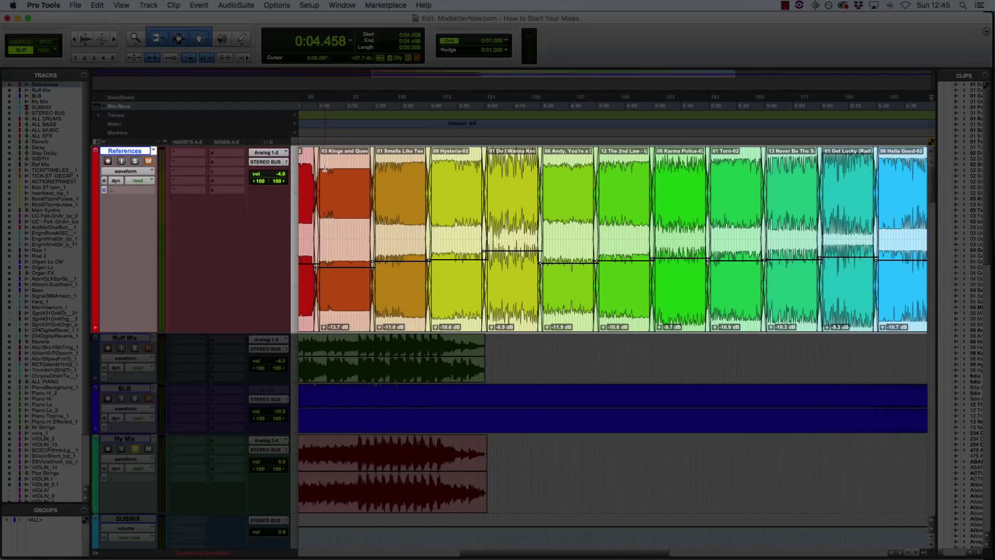
pyautogui.hscroll(-5, 325, 168)
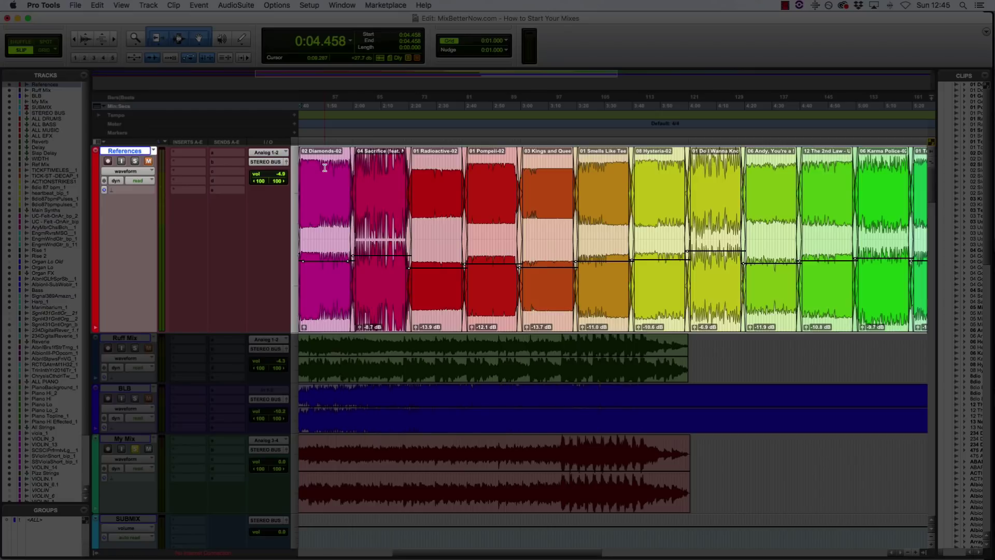
pyautogui.hscroll(-3, 325, 167)
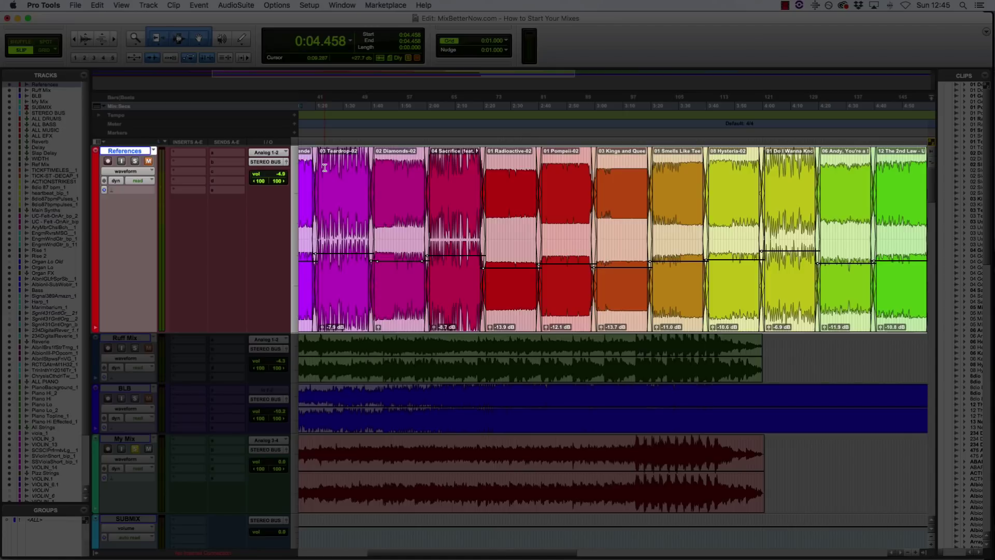
pyautogui.press('super+bracketleft')
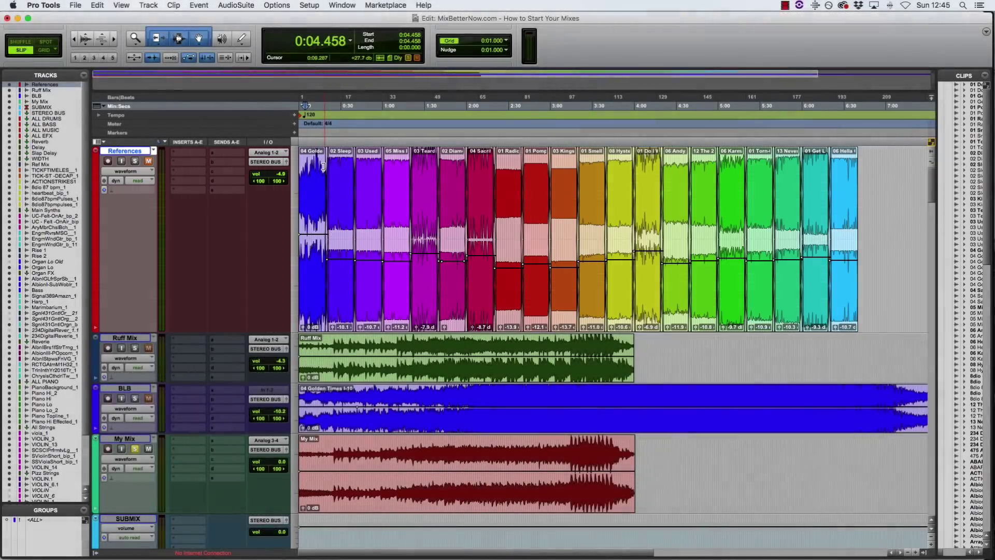